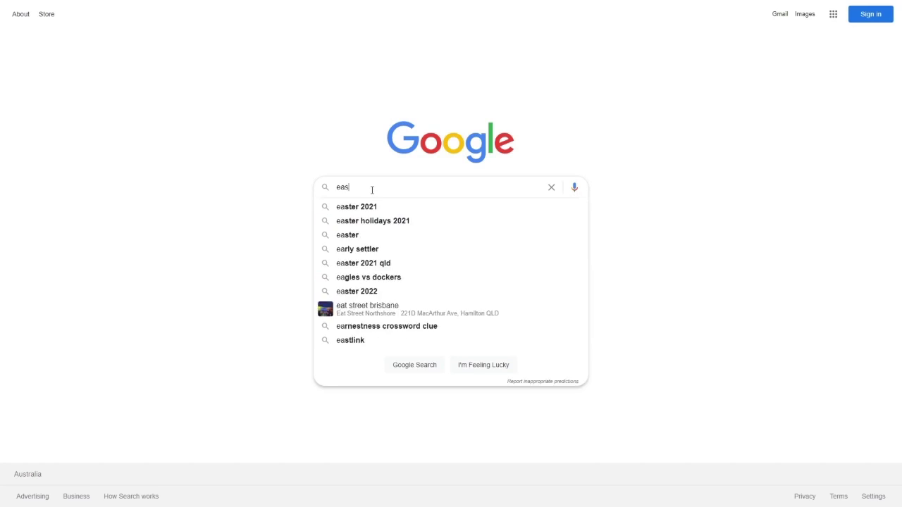
Search for EaseUS data recovery, open its download page and download the free Data Recovery Wizard installer.
{"action": "key", "text": "Return"}
{"action": "left_click", "coordinate": [245, 105]}
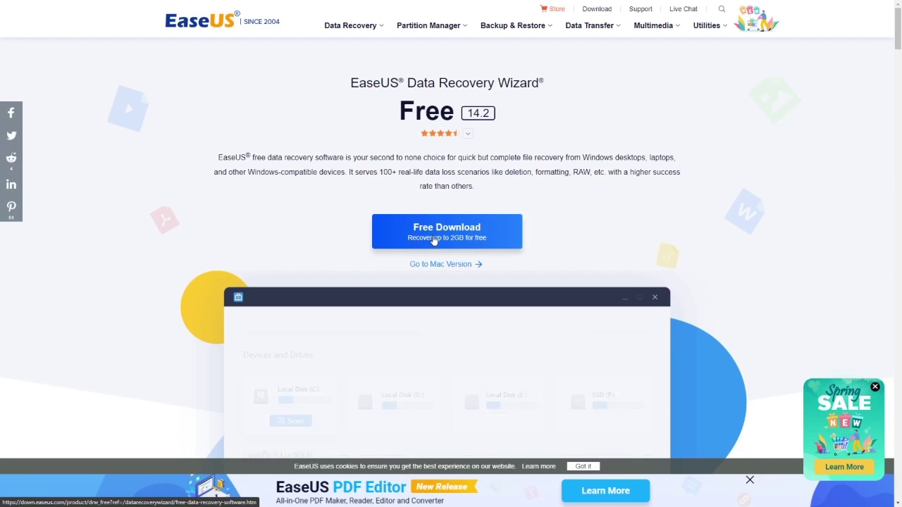
{"action": "left_click", "coordinate": [434, 238]}
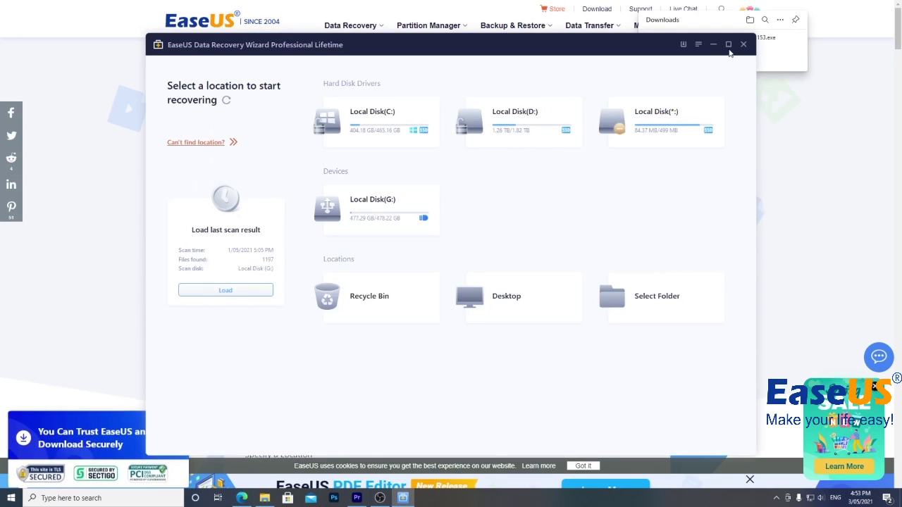
Maximize the recovery window and look at the language, help and update menu without changing anything.
{"action": "left_click", "coordinate": [728, 44]}
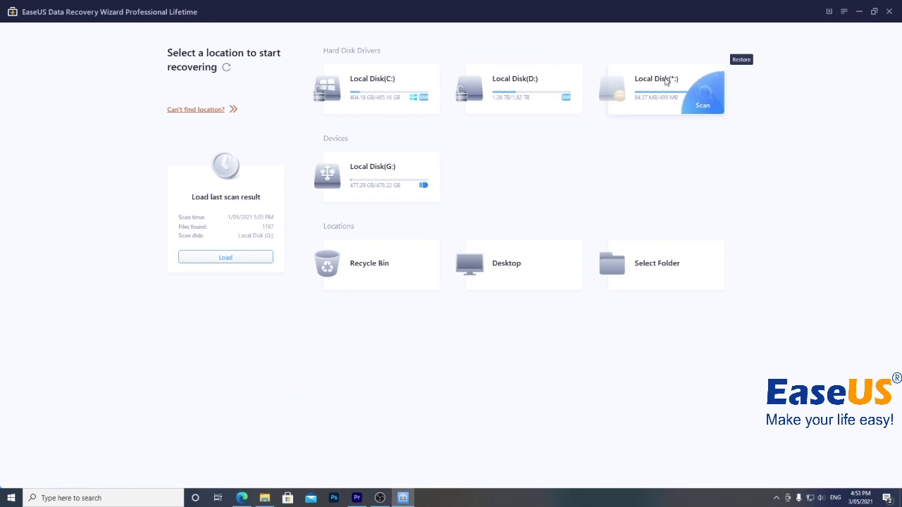
{"action": "left_click", "coordinate": [845, 13]}
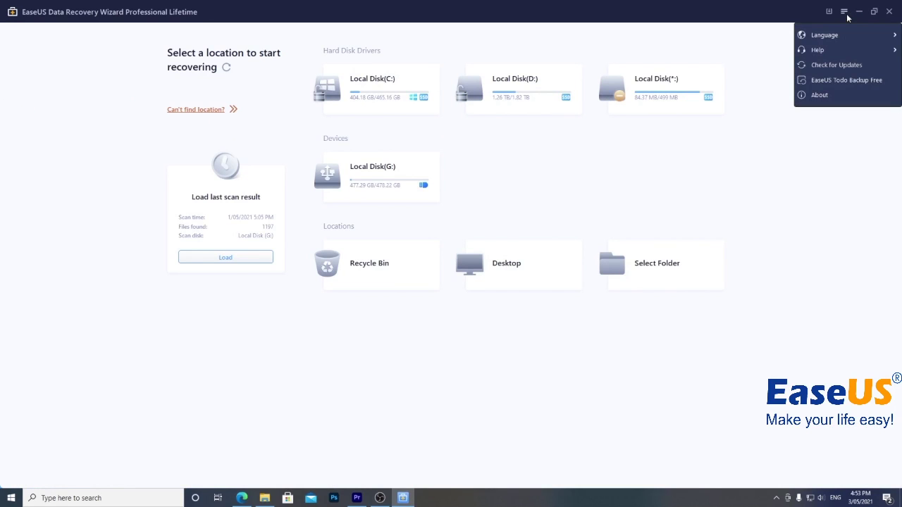
{"action": "mouse_move", "coordinate": [837, 35]}
{"action": "left_click", "coordinate": [463, 192]}
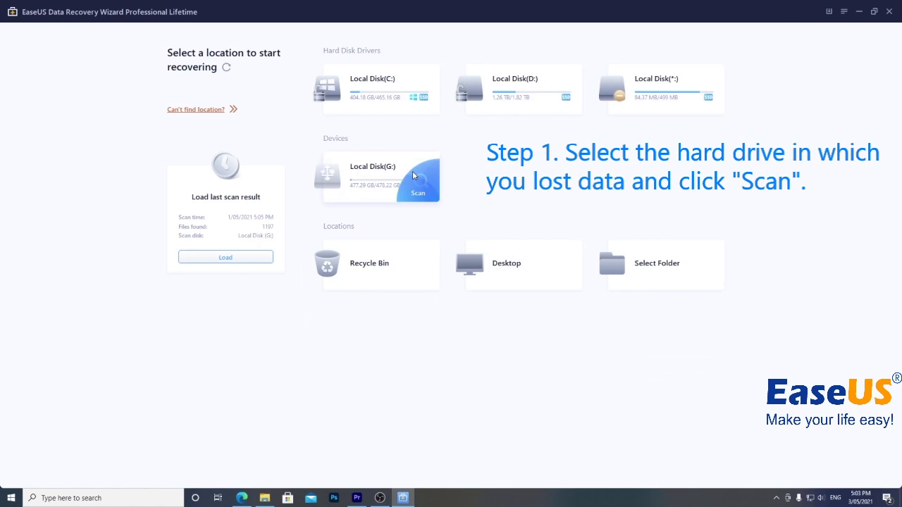
Scan the G: drive and inspect the Existing Files and Other Lost Files results.
{"action": "left_click", "coordinate": [413, 175]}
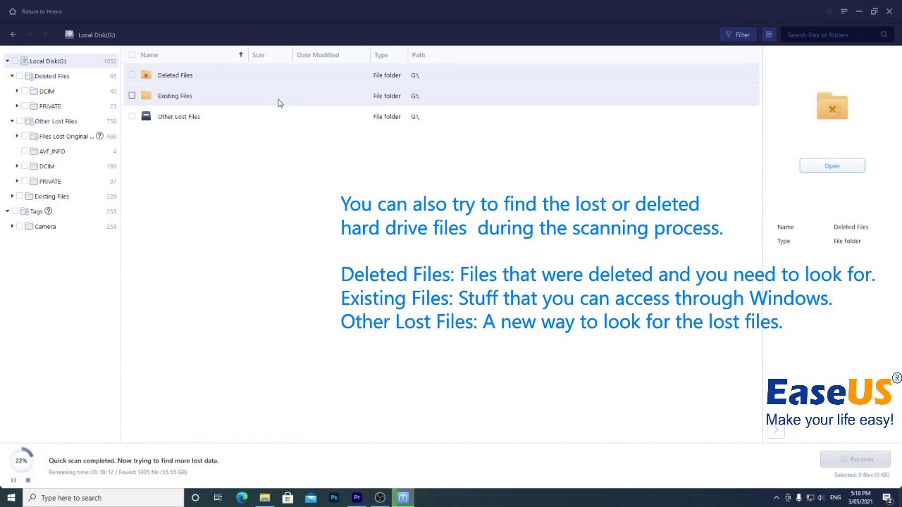
{"action": "left_click", "coordinate": [278, 102]}
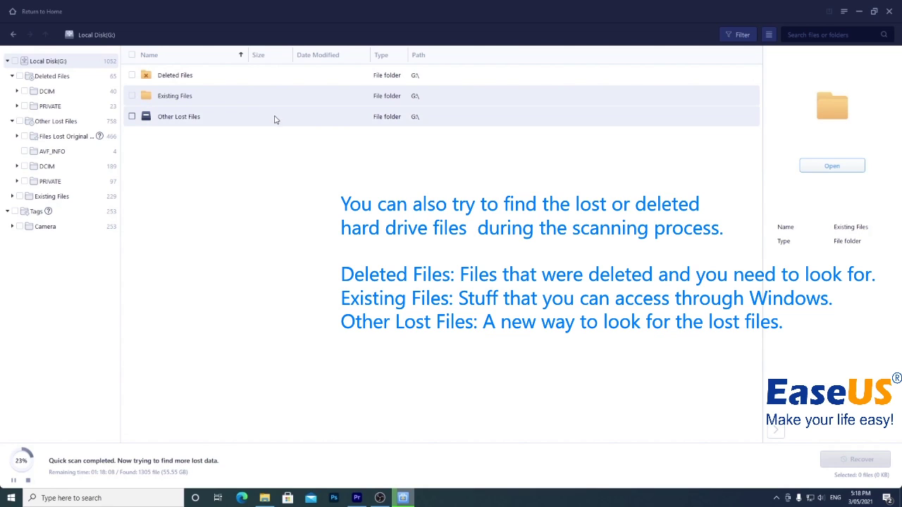
{"action": "left_click", "coordinate": [275, 120]}
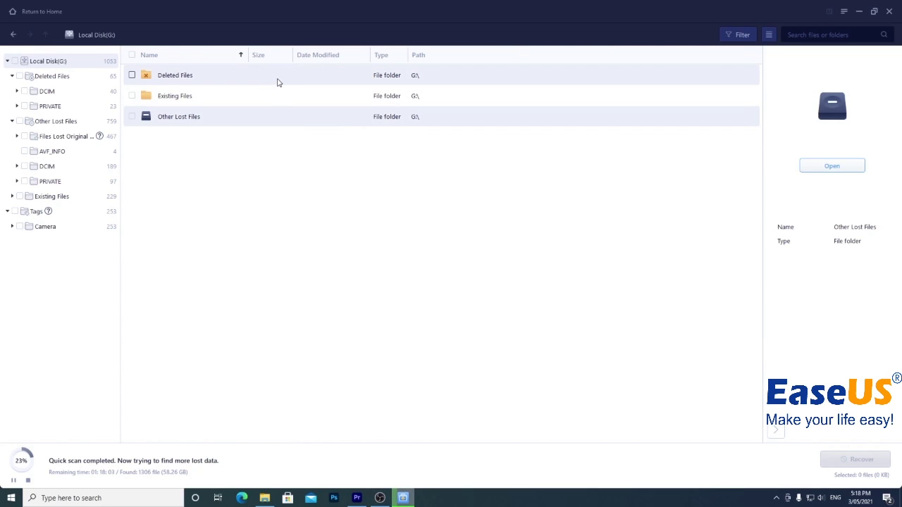
Browse into Deleted Files > DCIM > 100MSDCF to reach the deleted photos.
{"action": "double_click", "coordinate": [278, 83]}
{"action": "double_click", "coordinate": [278, 82]}
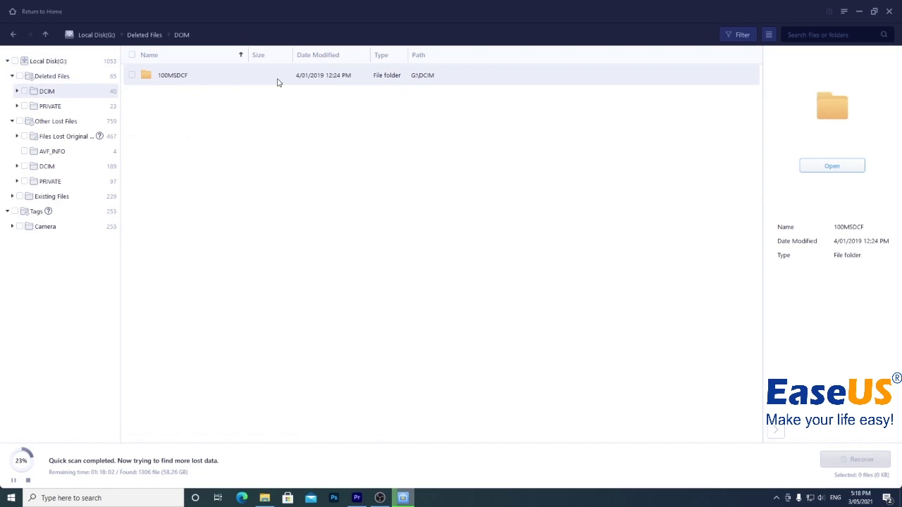
{"action": "double_click", "coordinate": [280, 80]}
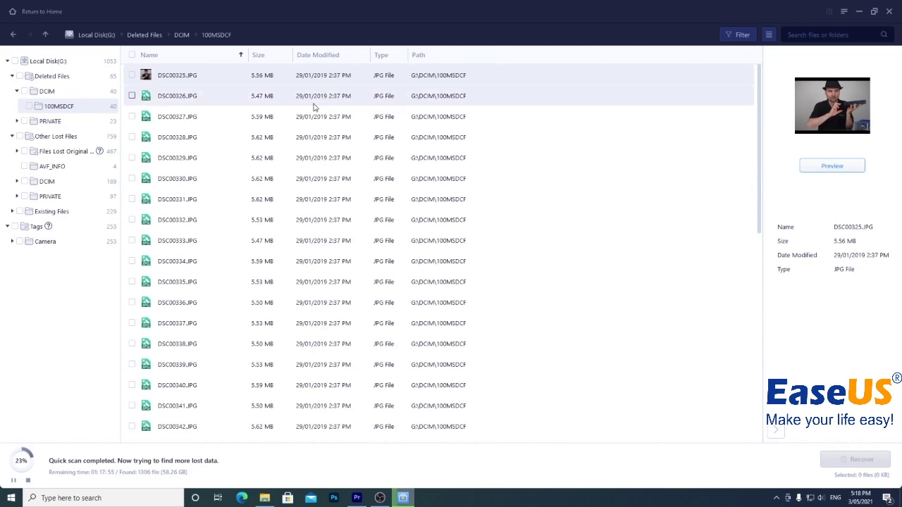
In thumbnail view, preview DSC00325.JPG and DSC00354.JPG, then tick all 40 photos for recovery.
{"action": "left_click", "coordinate": [769, 35]}
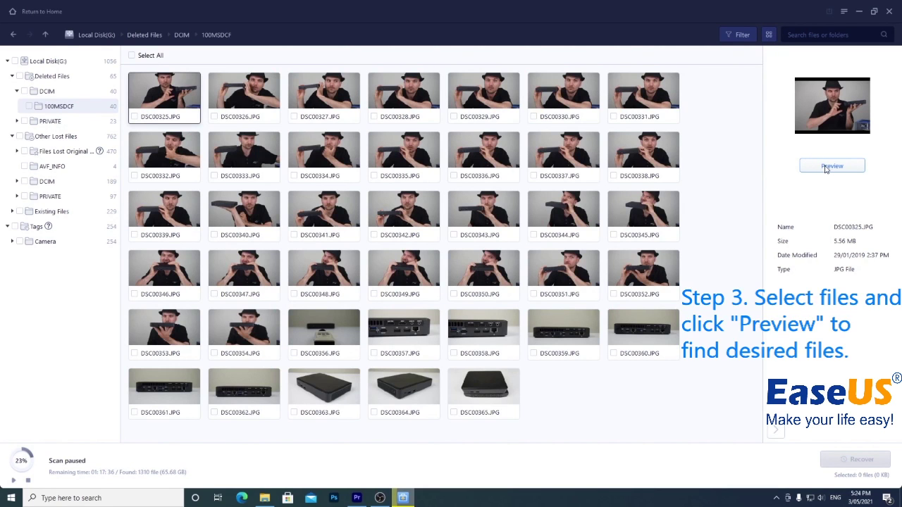
{"action": "left_click", "coordinate": [829, 167]}
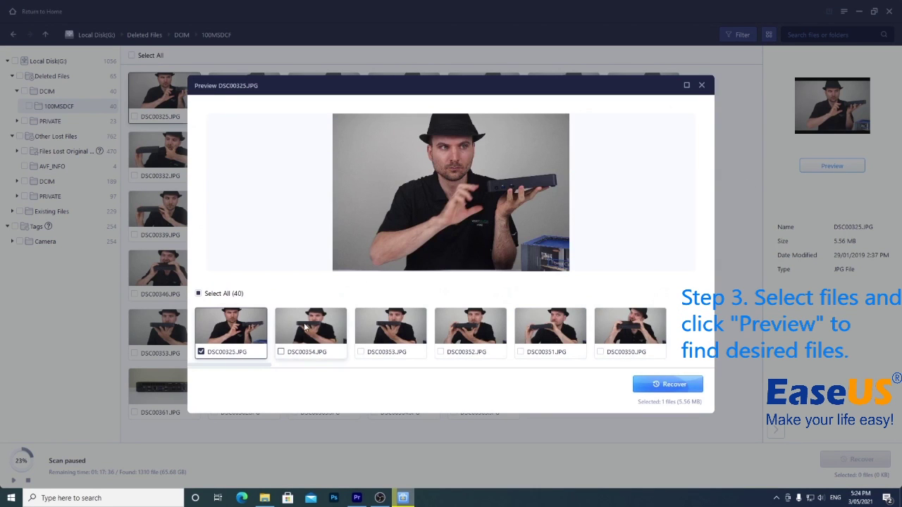
{"action": "left_click", "coordinate": [305, 326]}
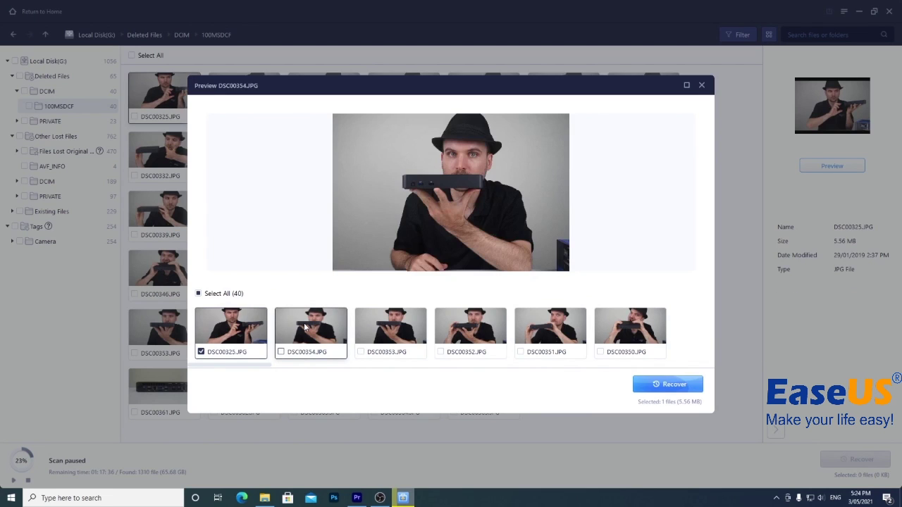
{"action": "left_click", "coordinate": [201, 353]}
{"action": "left_click", "coordinate": [280, 352]}
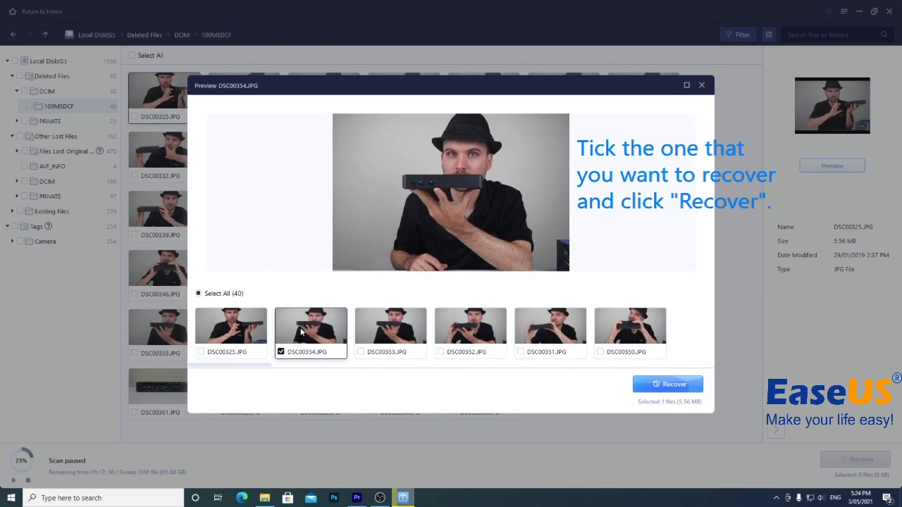
{"action": "left_click", "coordinate": [227, 295]}
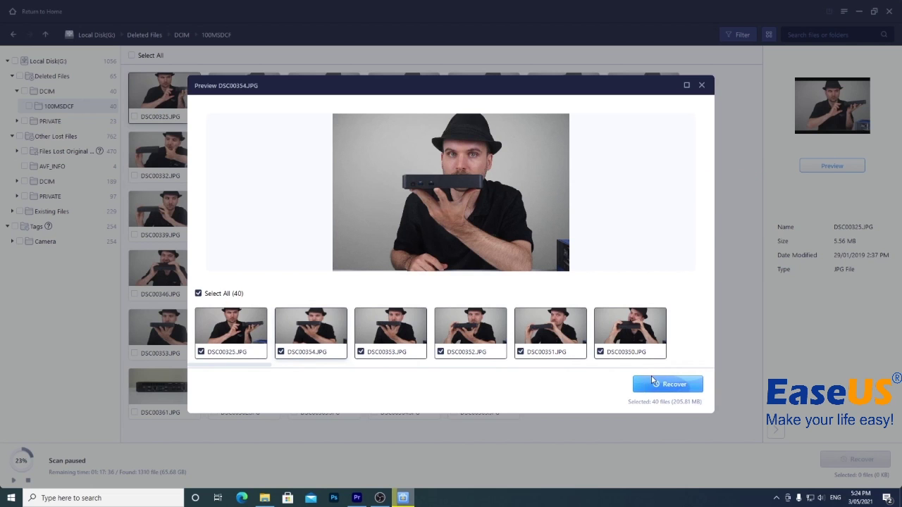
Recover the 40 ticked photos into the current Recovered\Preview folder on Local Disk (C:).
{"action": "left_click", "coordinate": [655, 384]}
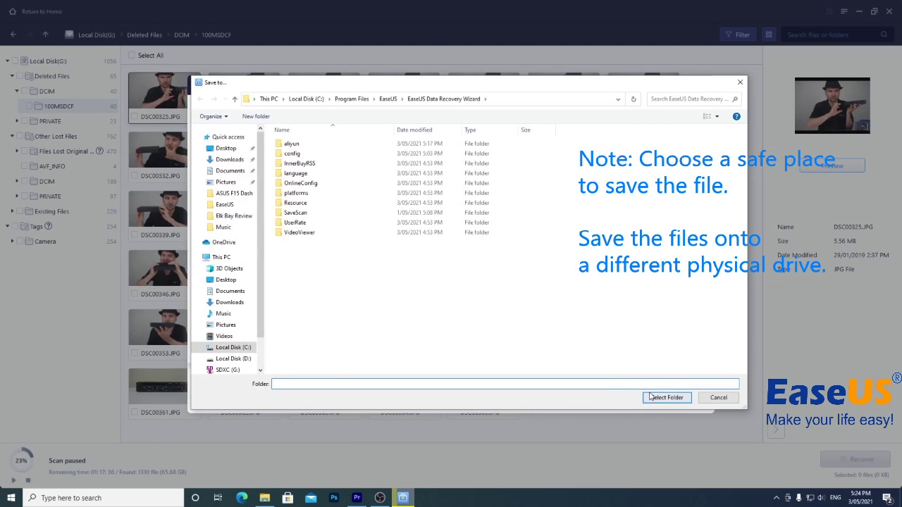
{"action": "left_click", "coordinate": [649, 395]}
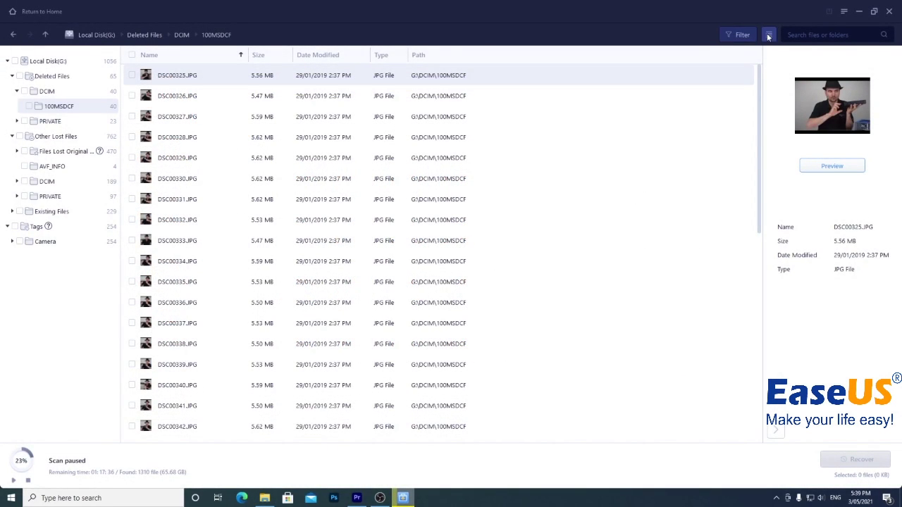
Show the filter bar and look through the Type, Time and Size filter choices.
{"action": "left_click", "coordinate": [748, 34]}
{"action": "left_click", "coordinate": [145, 57]}
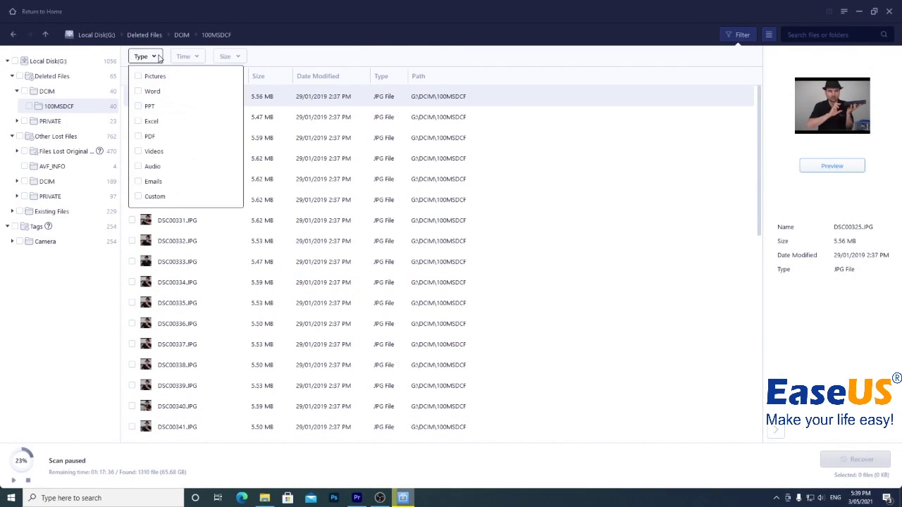
{"action": "left_click", "coordinate": [190, 56]}
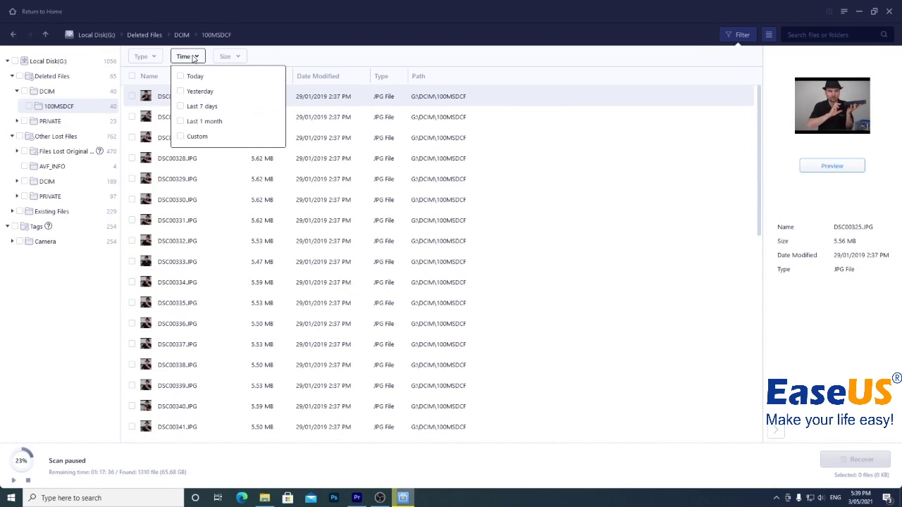
{"action": "left_click", "coordinate": [227, 58]}
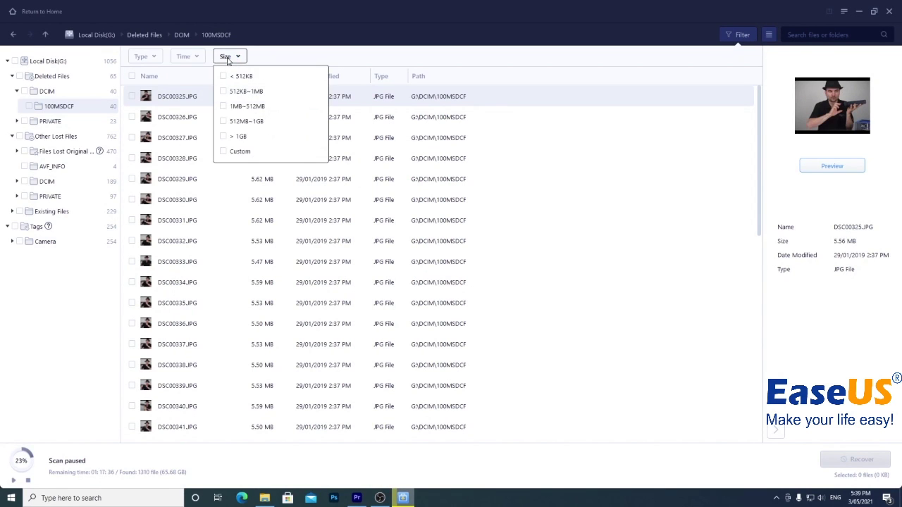
{"action": "left_click", "coordinate": [227, 58]}
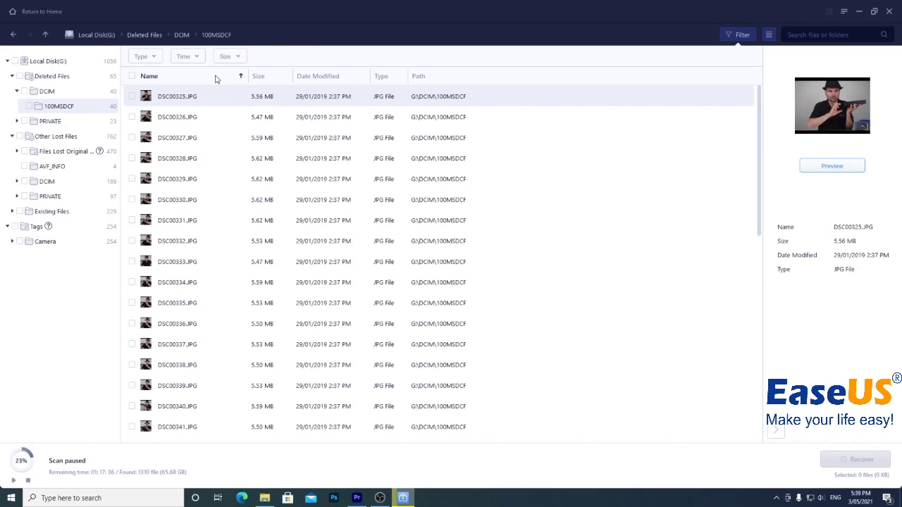
Sort the file list by Name, then Size, and finally by Date Modified.
{"action": "left_click", "coordinate": [217, 77]}
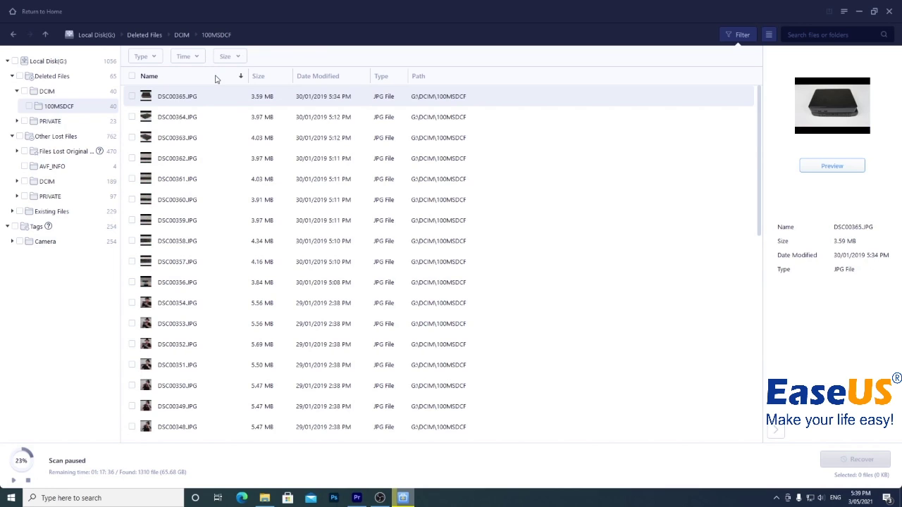
{"action": "left_click", "coordinate": [260, 76]}
{"action": "left_click", "coordinate": [302, 77]}
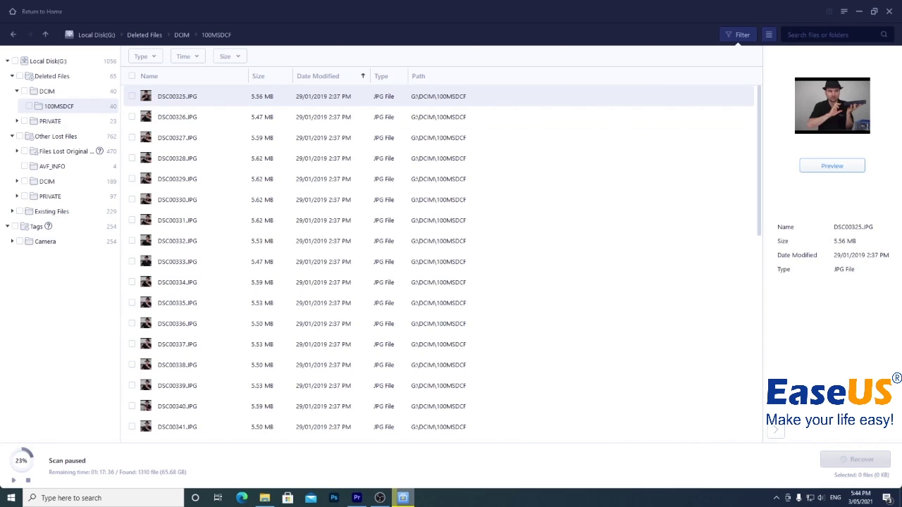
Search the found files for *.jpg to list all JPG files on the drive.
{"action": "left_click", "coordinate": [801, 34]}
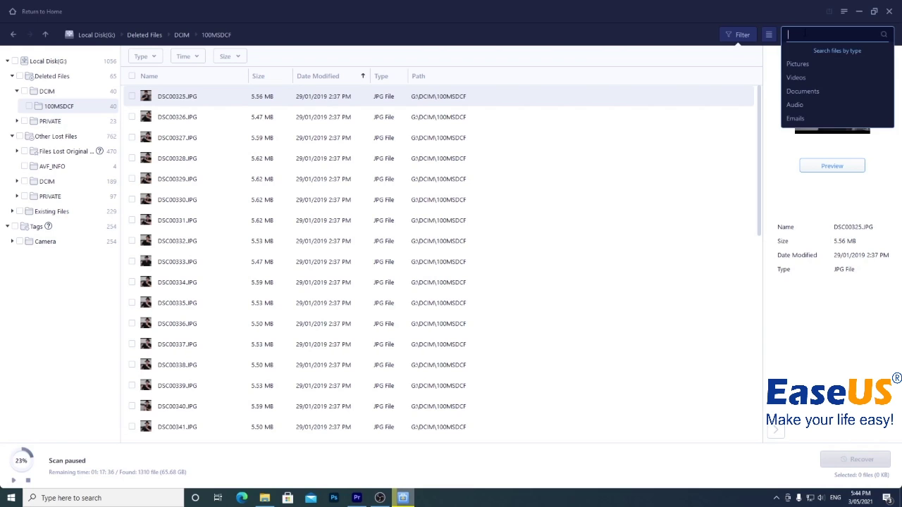
{"action": "type", "text": "*"}
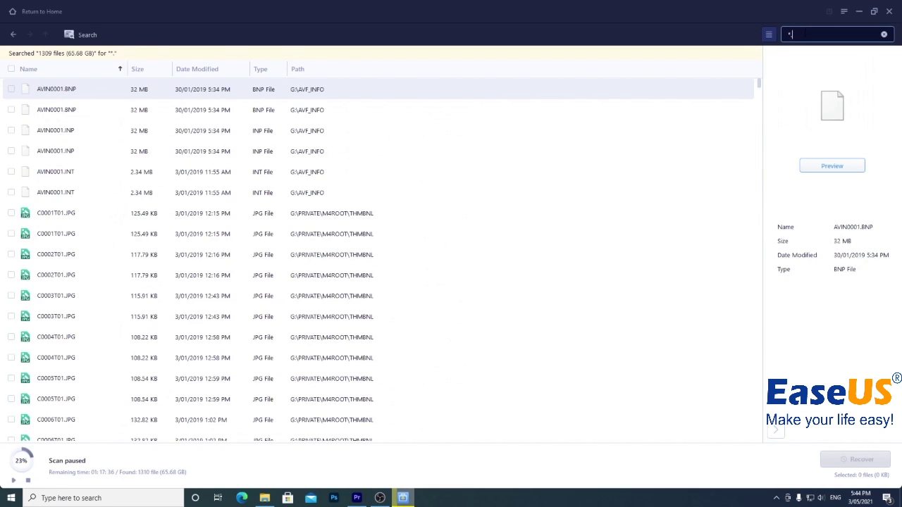
{"action": "type", "text": ".jpg"}
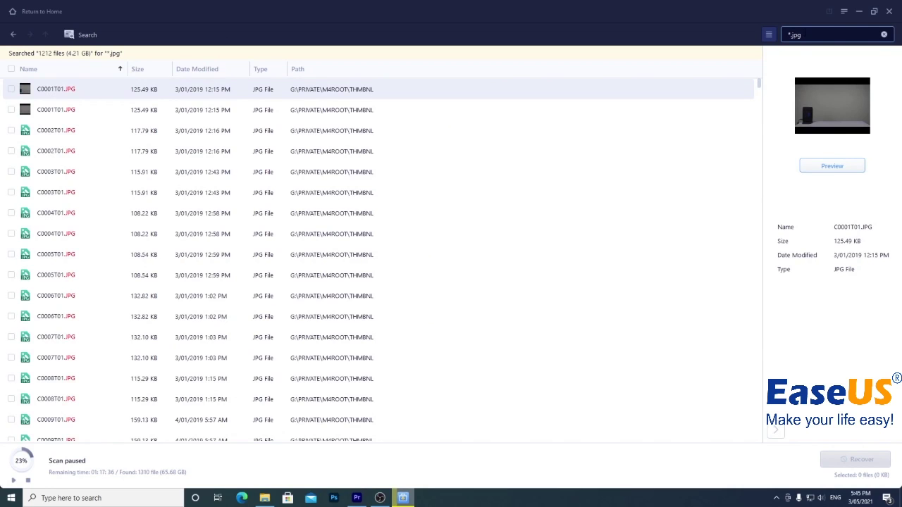